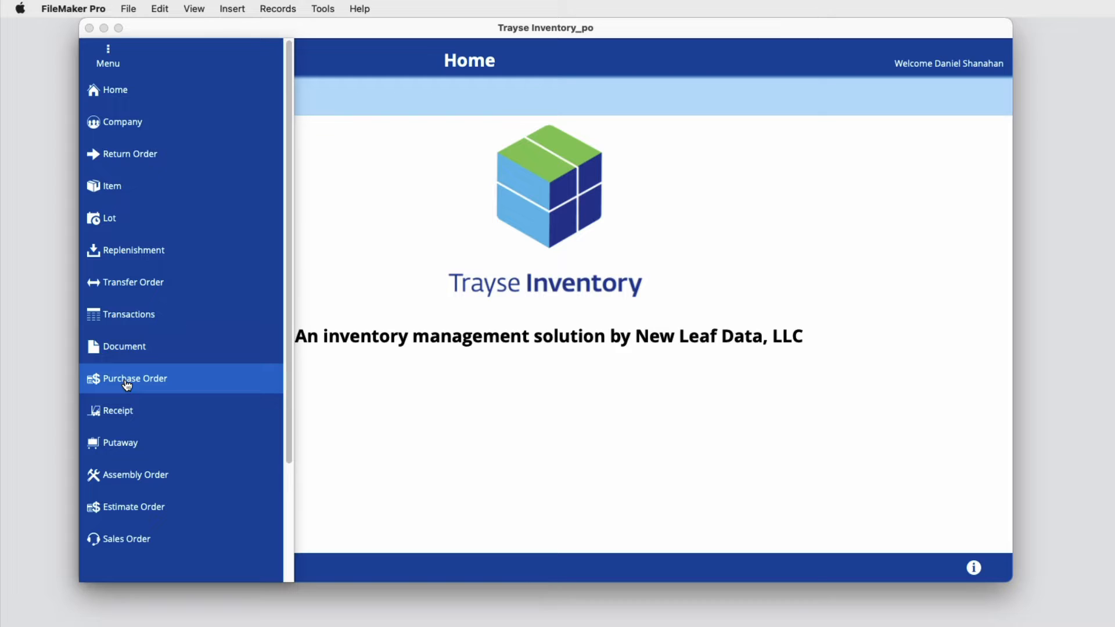
# Step: Create three new purchase orders and duplicate the purchase order for vendor Realbridge
pyautogui.click(125, 380)
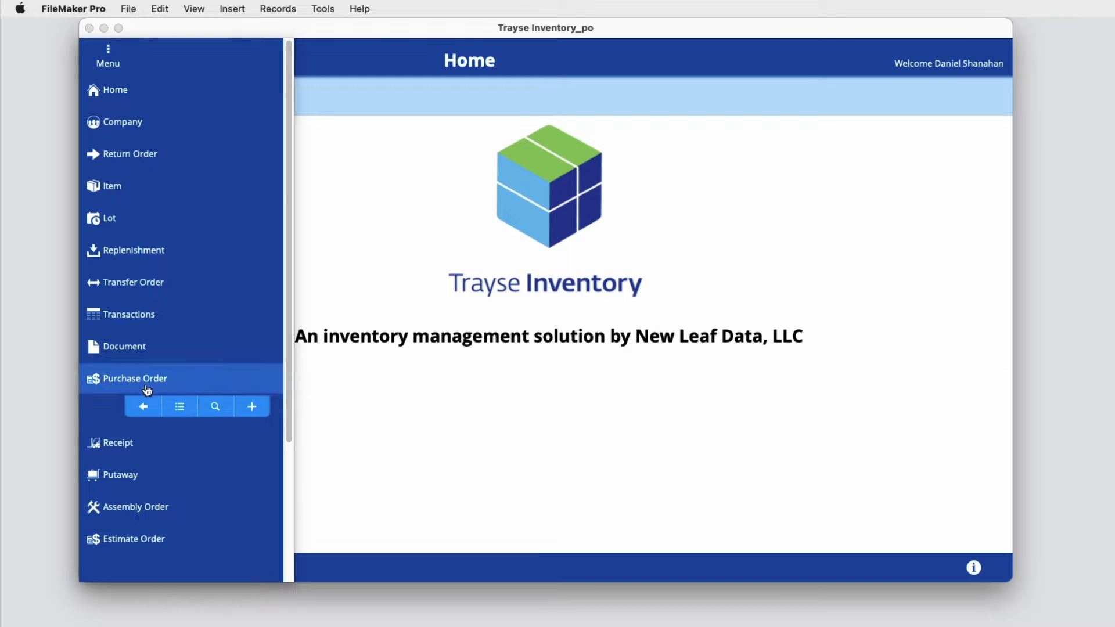
pyautogui.click(252, 410)
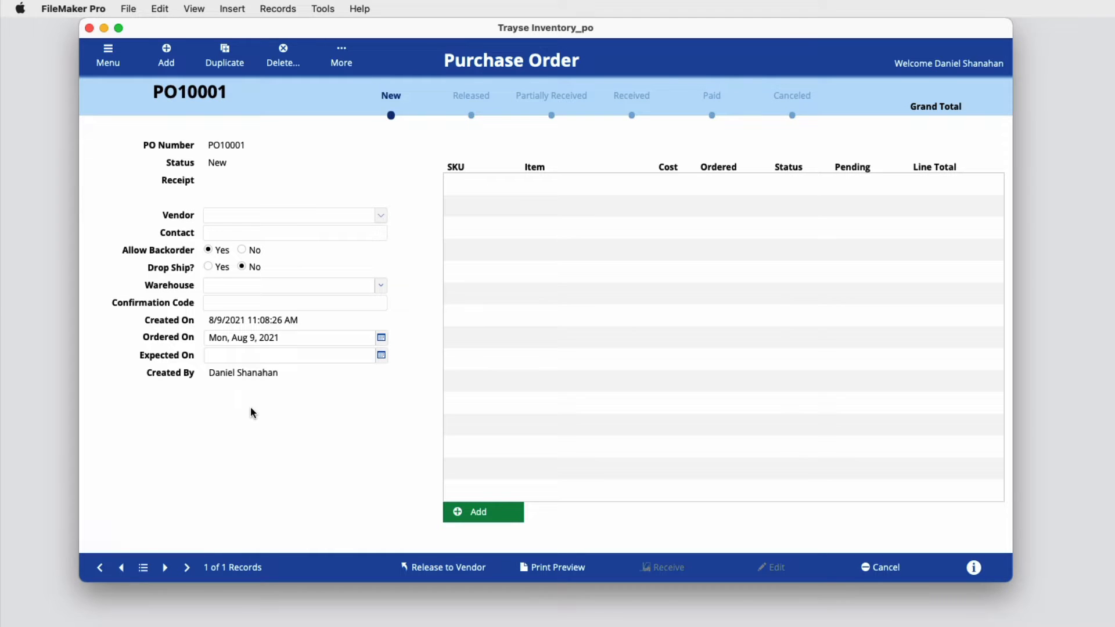
pyautogui.click(167, 66)
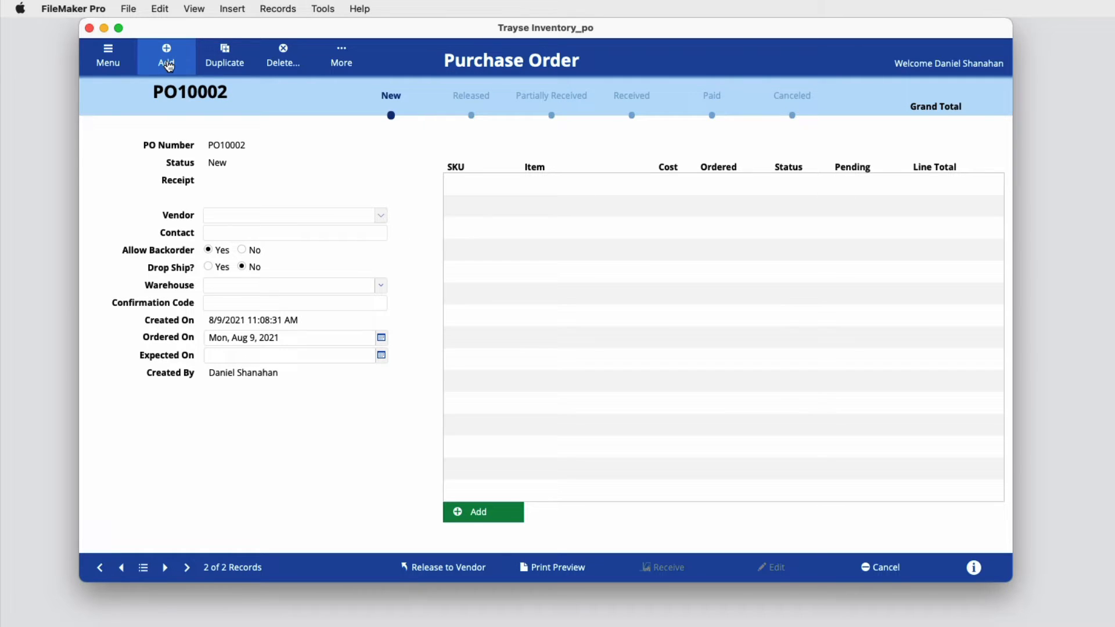
pyautogui.click(277, 8)
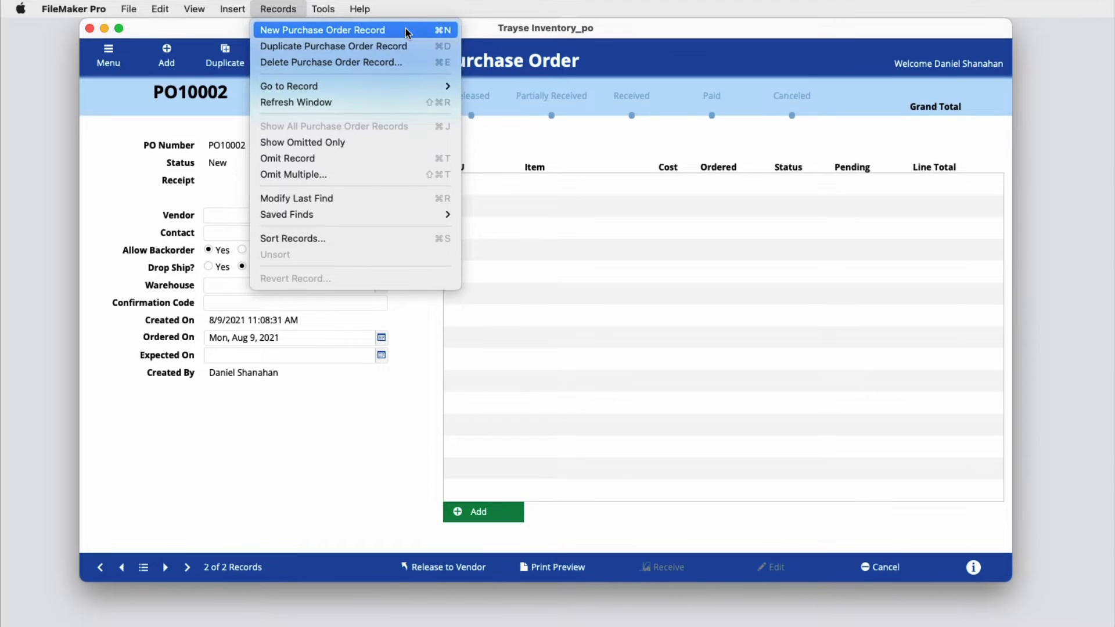
pyautogui.click(405, 33)
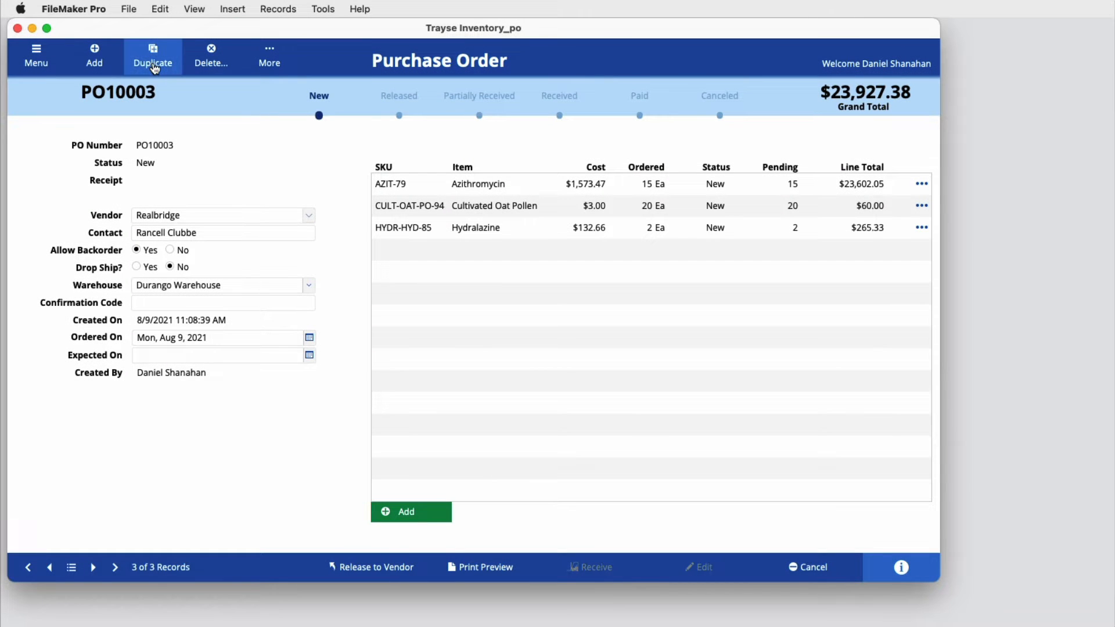
pyautogui.click(153, 58)
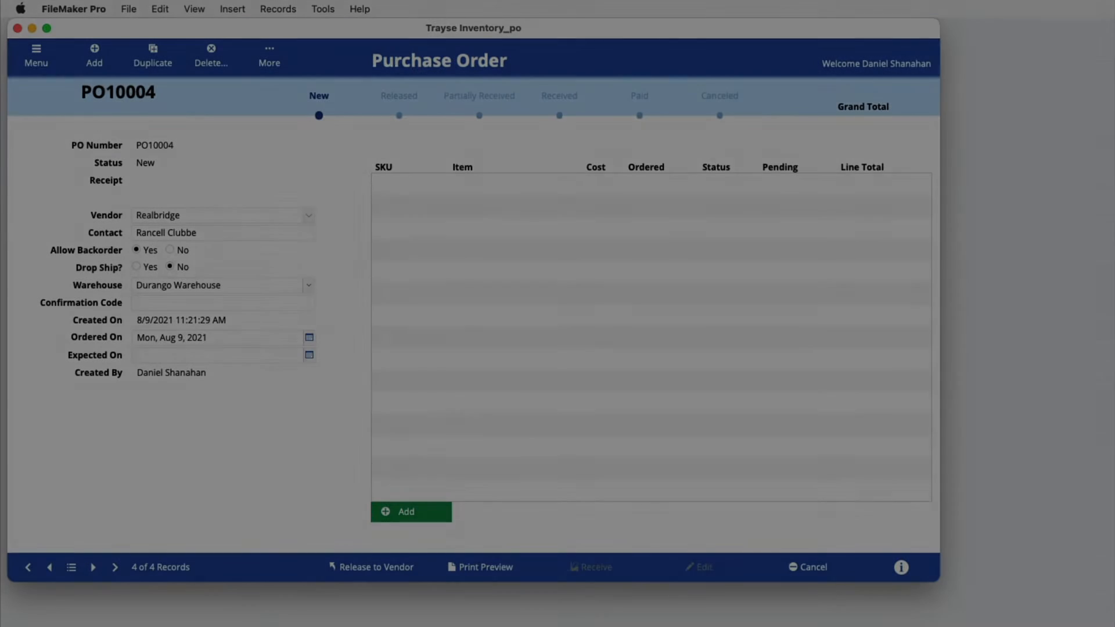
# Step: Open item OLAN-93 from the item list and create an order from it
pyautogui.click(28, 59)
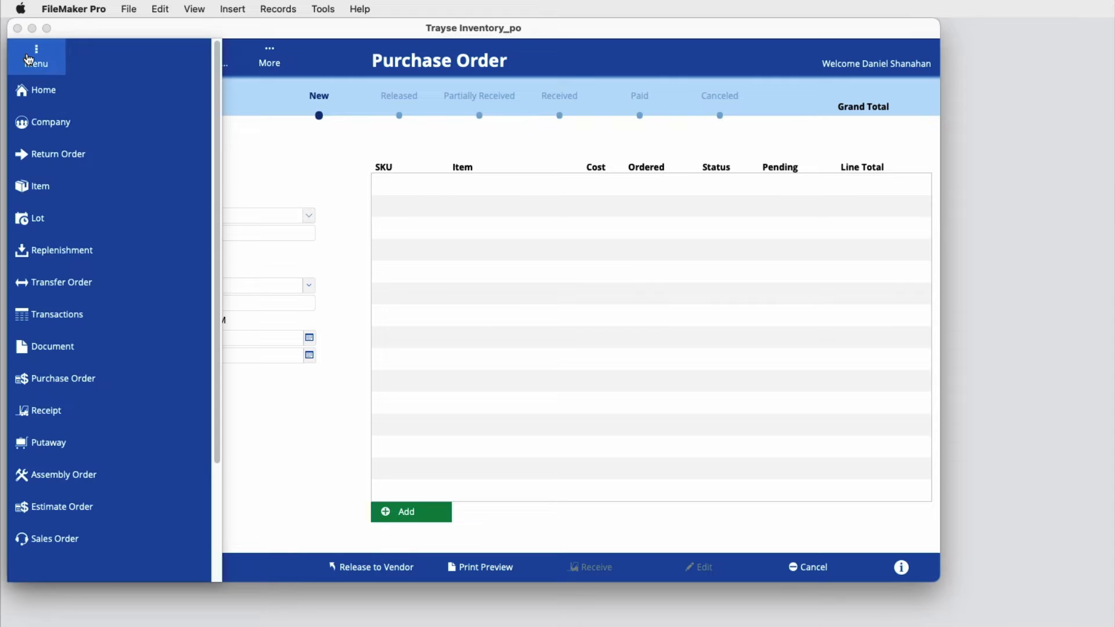
pyautogui.click(40, 186)
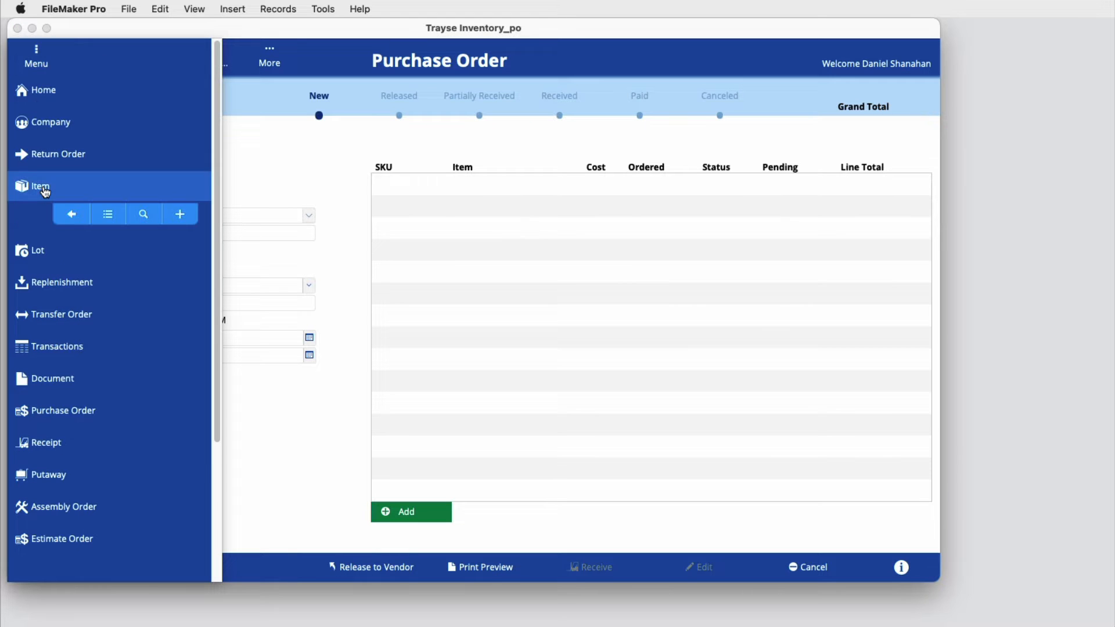
pyautogui.click(116, 219)
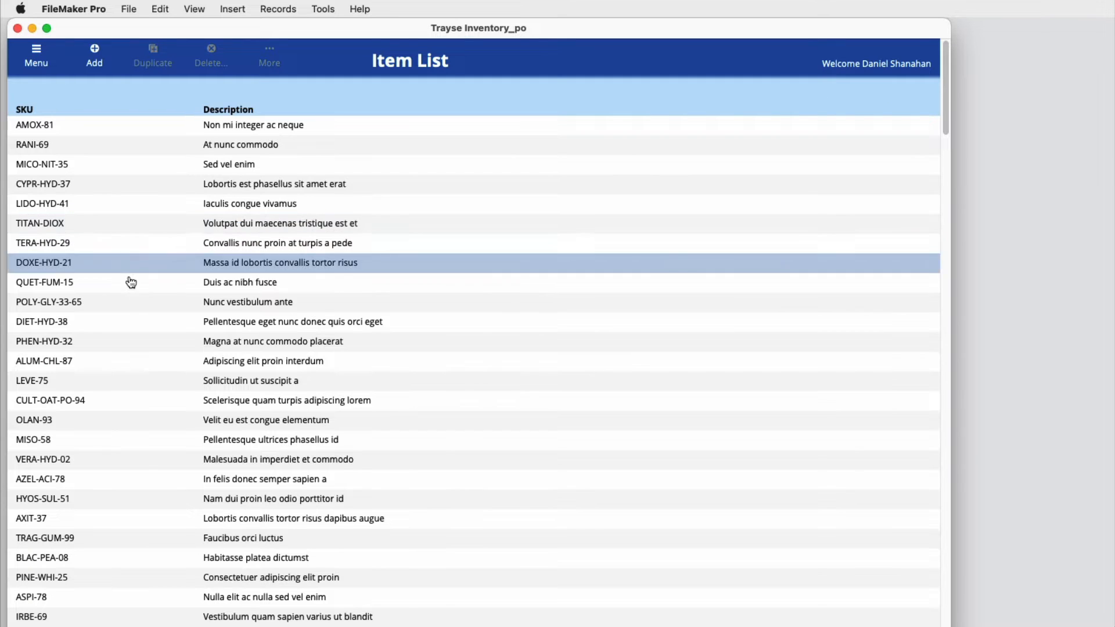
pyautogui.click(180, 423)
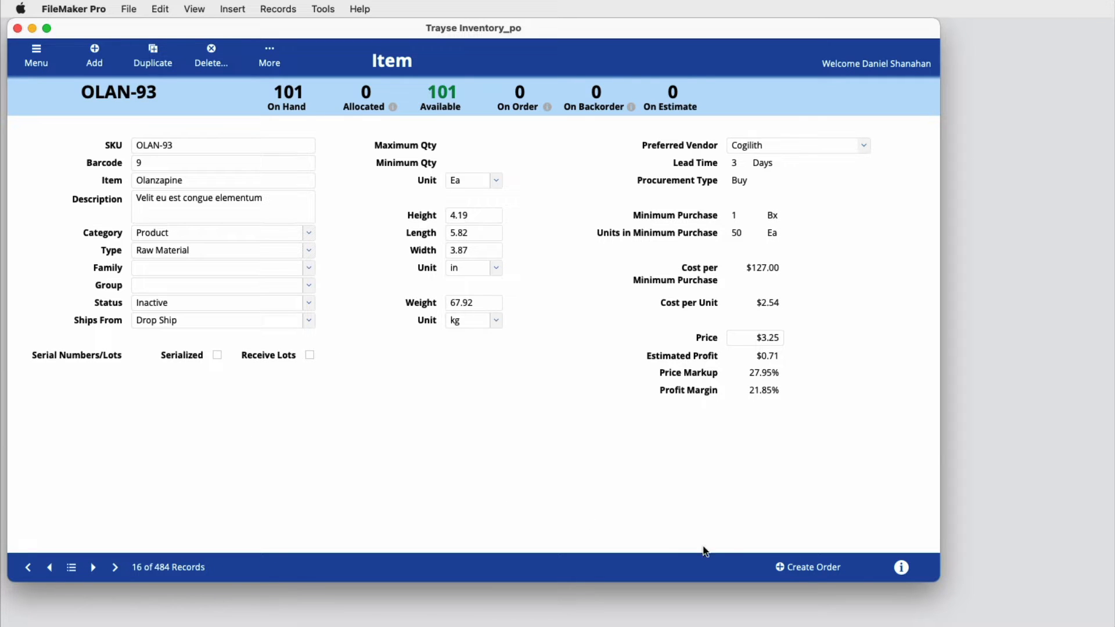
pyautogui.click(808, 567)
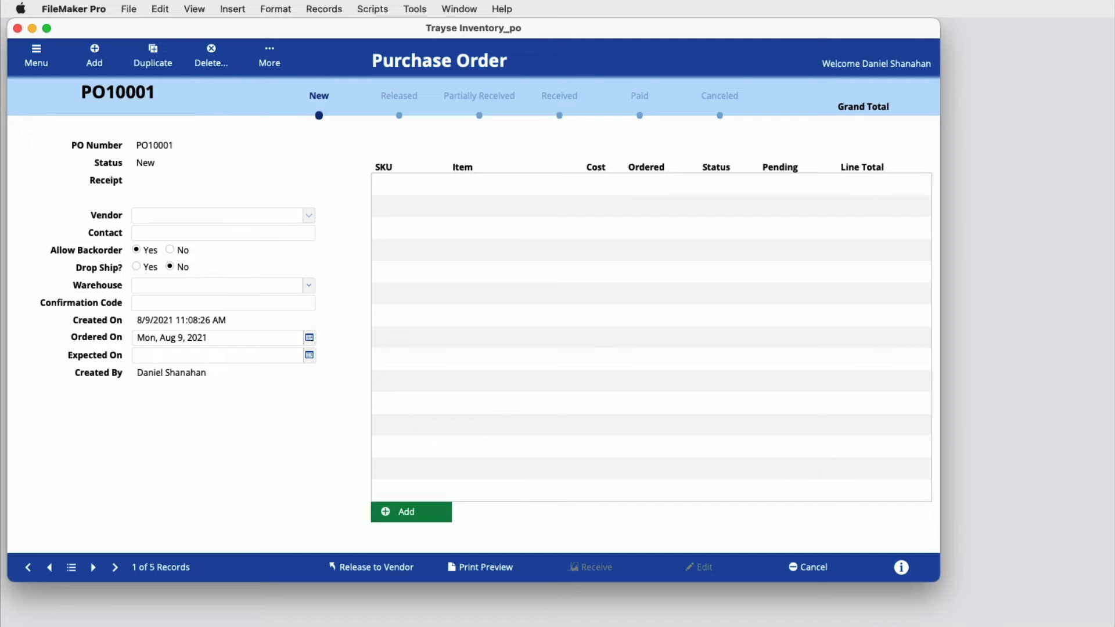
# Step: Set the first purchase order's vendor to Abox and replace its contact with another person's full name
pyautogui.click(308, 216)
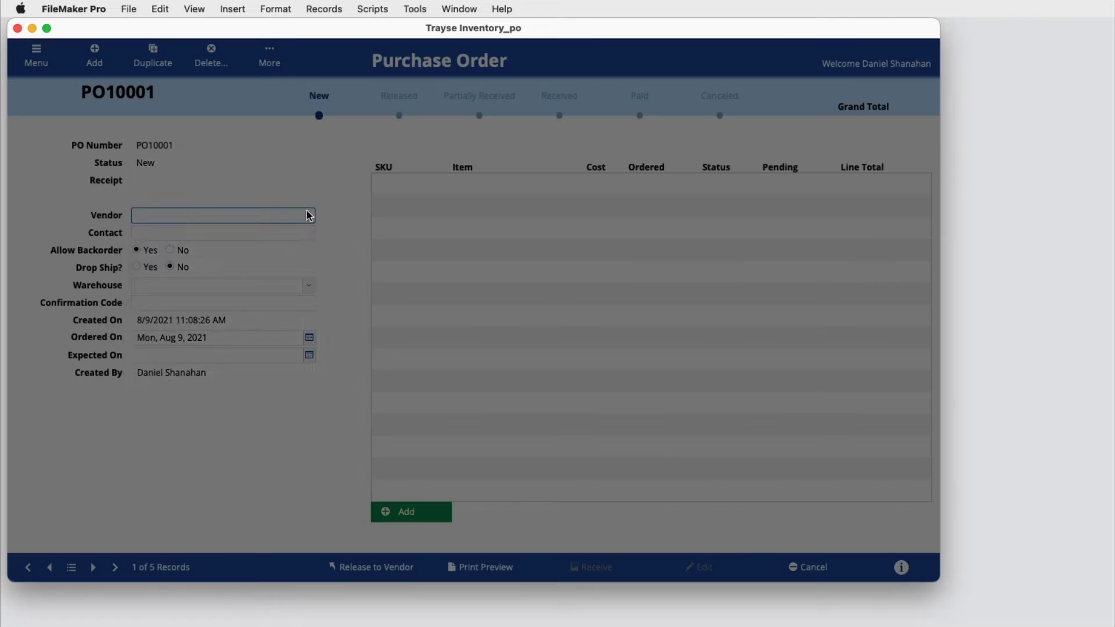
pyautogui.click(280, 214)
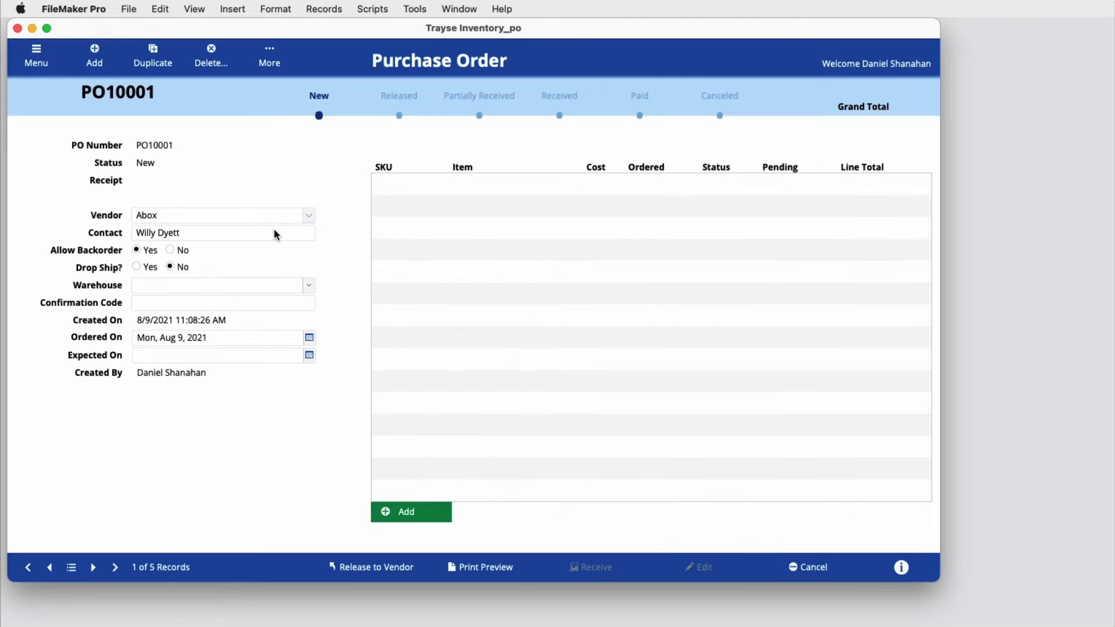
pyautogui.click(273, 233)
pyautogui.press('super+a')
pyautogui.press('BackSpace')
pyautogui.write('Jane')
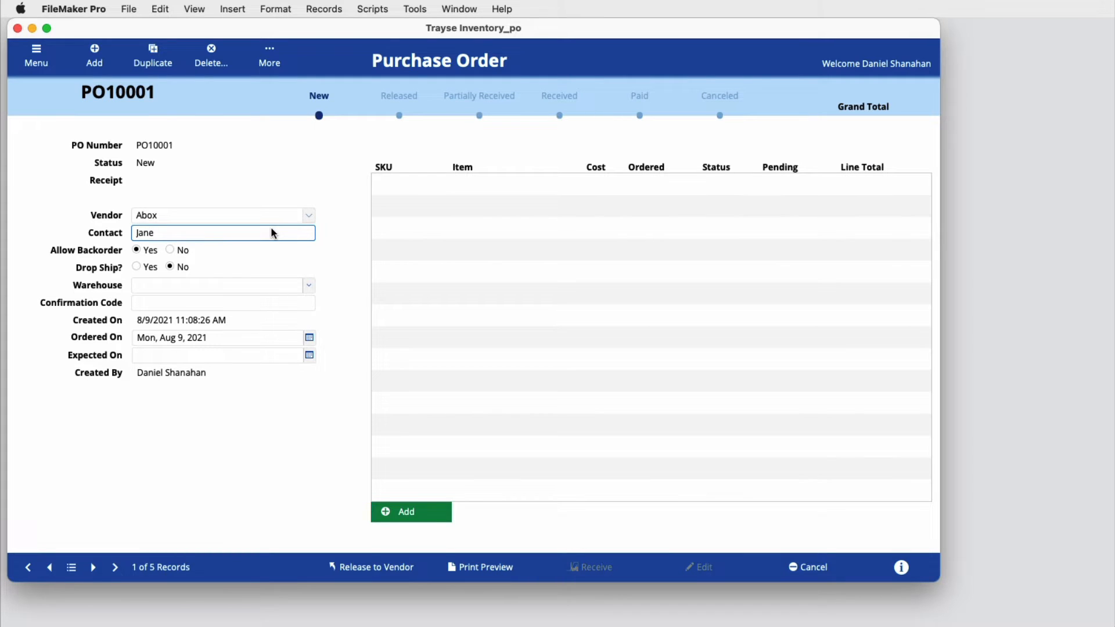
pyautogui.write(' Smith')
pyautogui.click(337, 231)
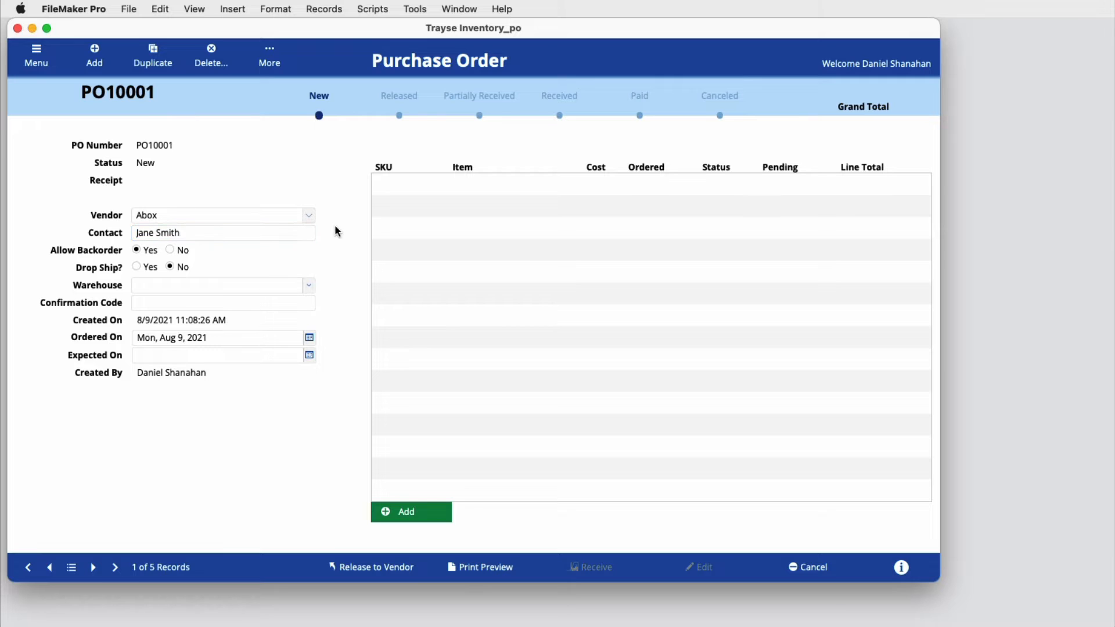
# Step: Open the company list and view the first company's record
pyautogui.click(36, 55)
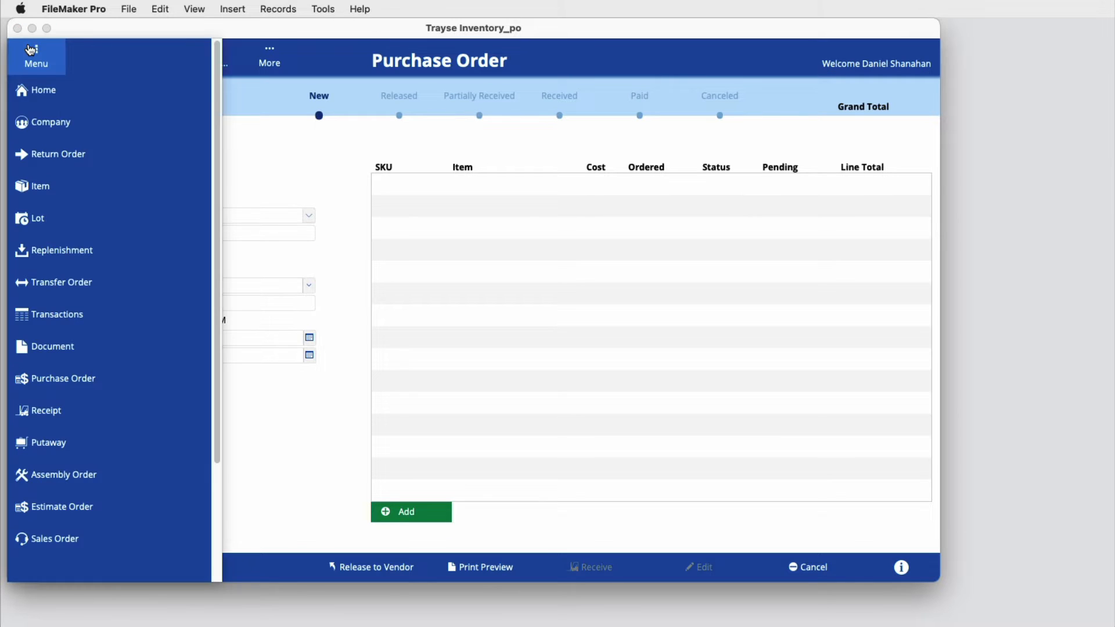
pyautogui.click(51, 123)
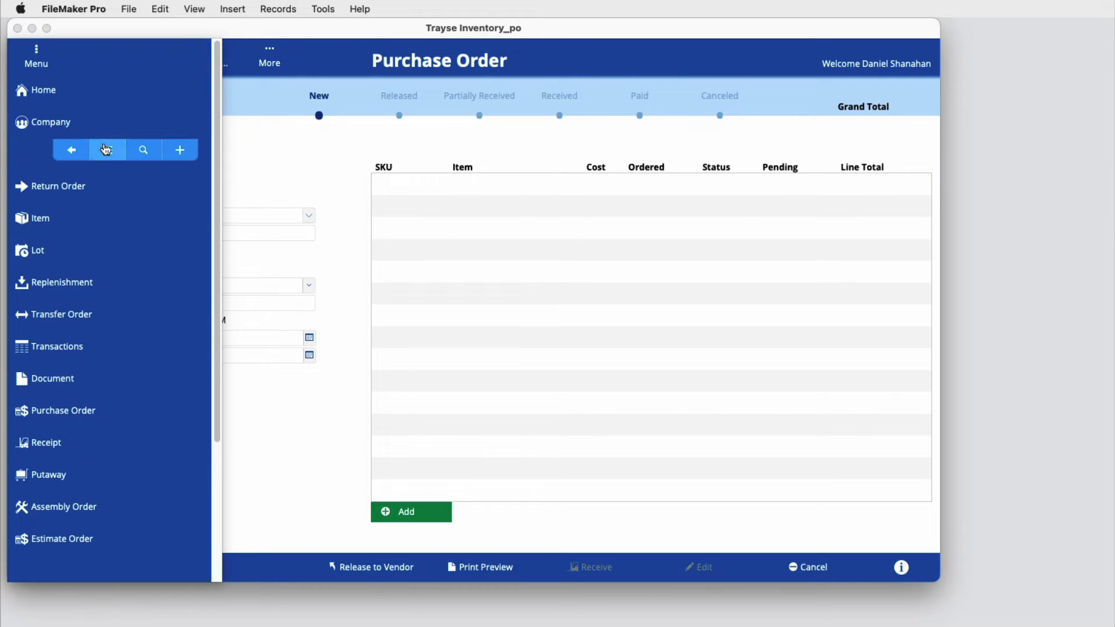
pyautogui.click(105, 149)
pyautogui.click(85, 127)
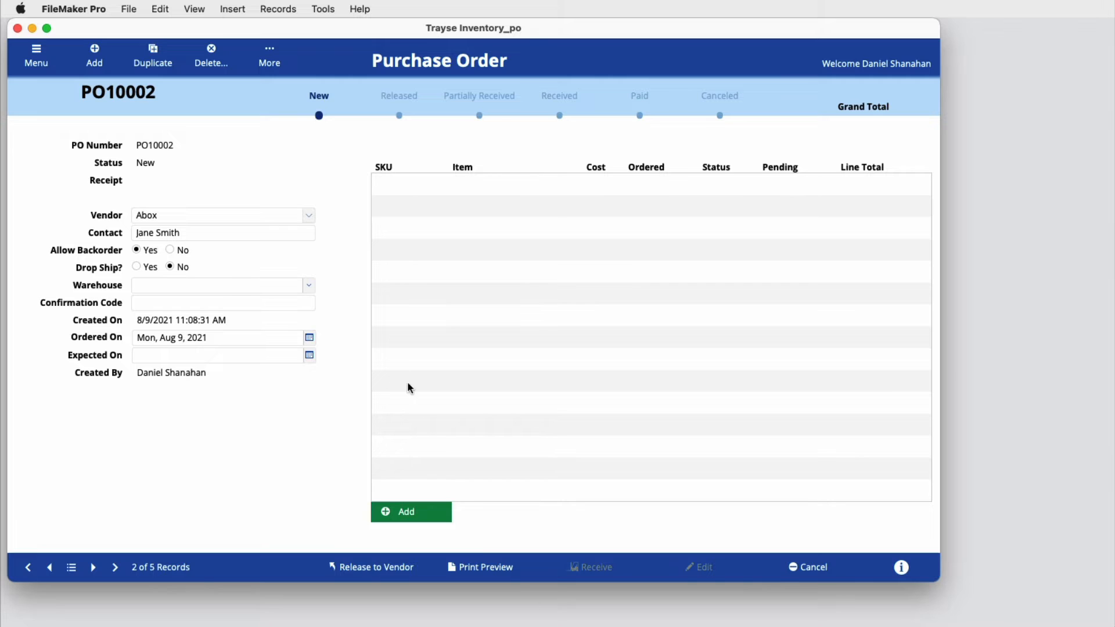
# Step: Set the Abox purchase order's warehouse to Durango Warehouse
pyautogui.click(309, 287)
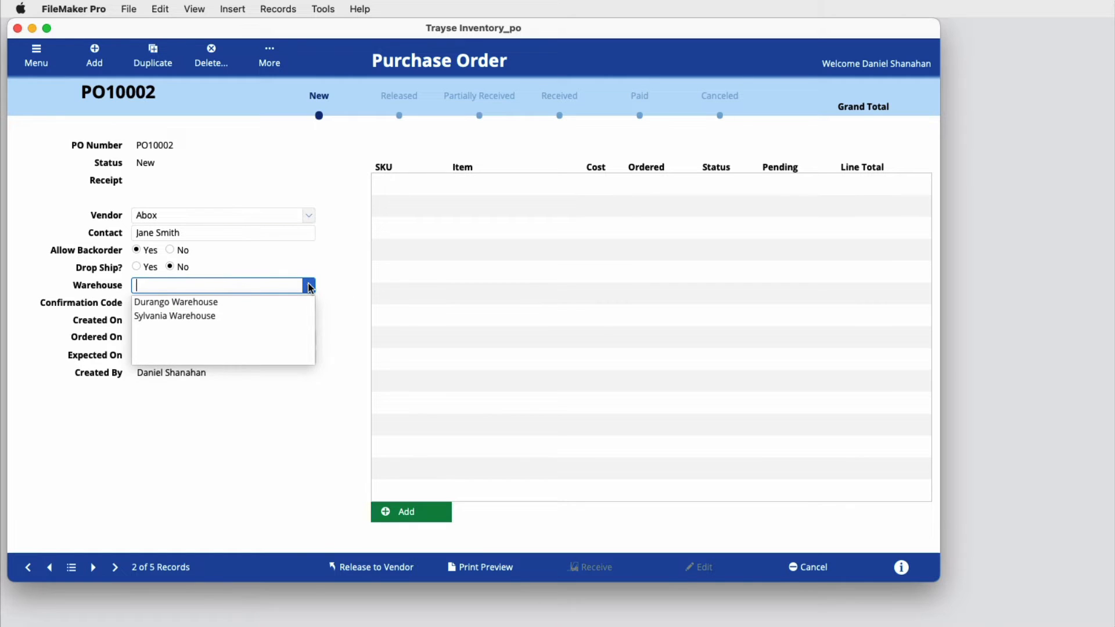
pyautogui.click(212, 303)
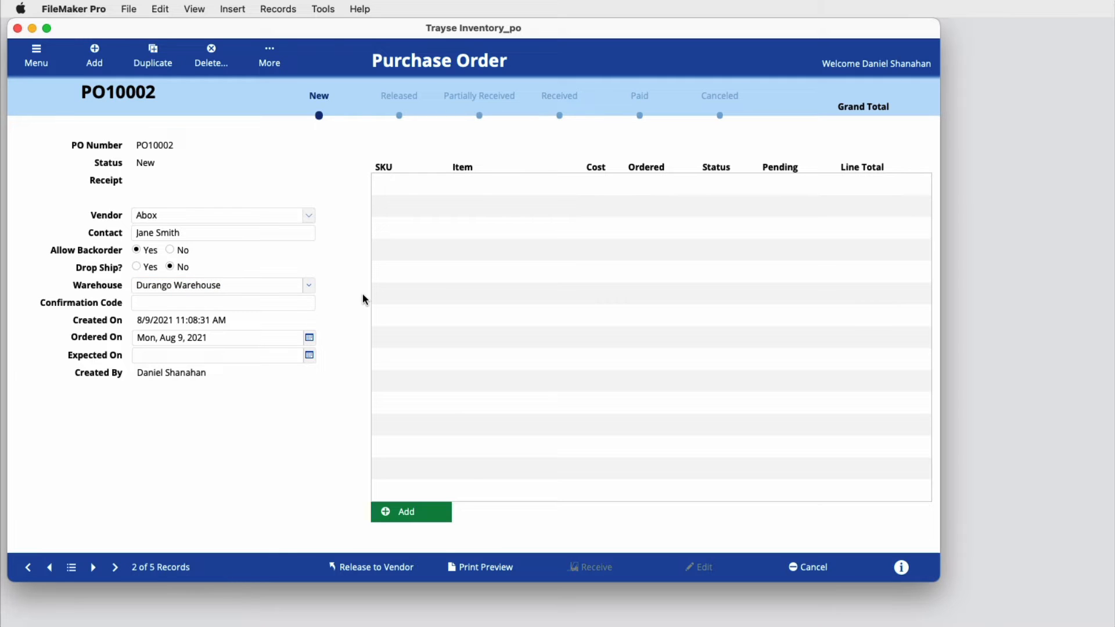
pyautogui.hotkey('ctrl', 'Up')
# Step: Open the items available from Abox, filter them by SKU "bos" and clear the filter
pyautogui.click(405, 519)
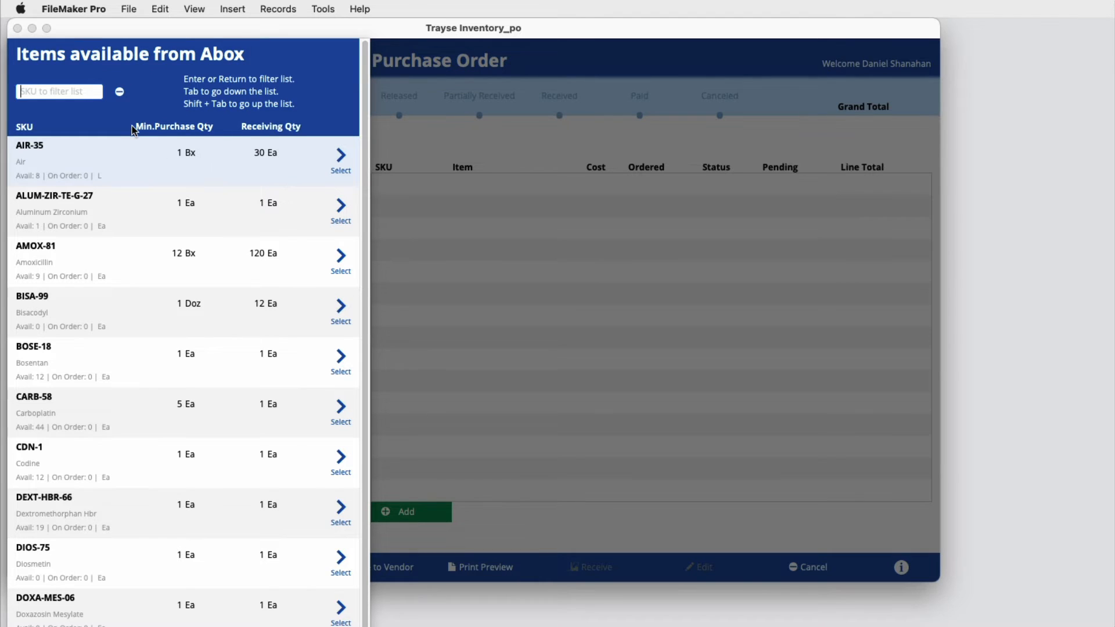
pyautogui.write('bos')
pyautogui.press('Return')
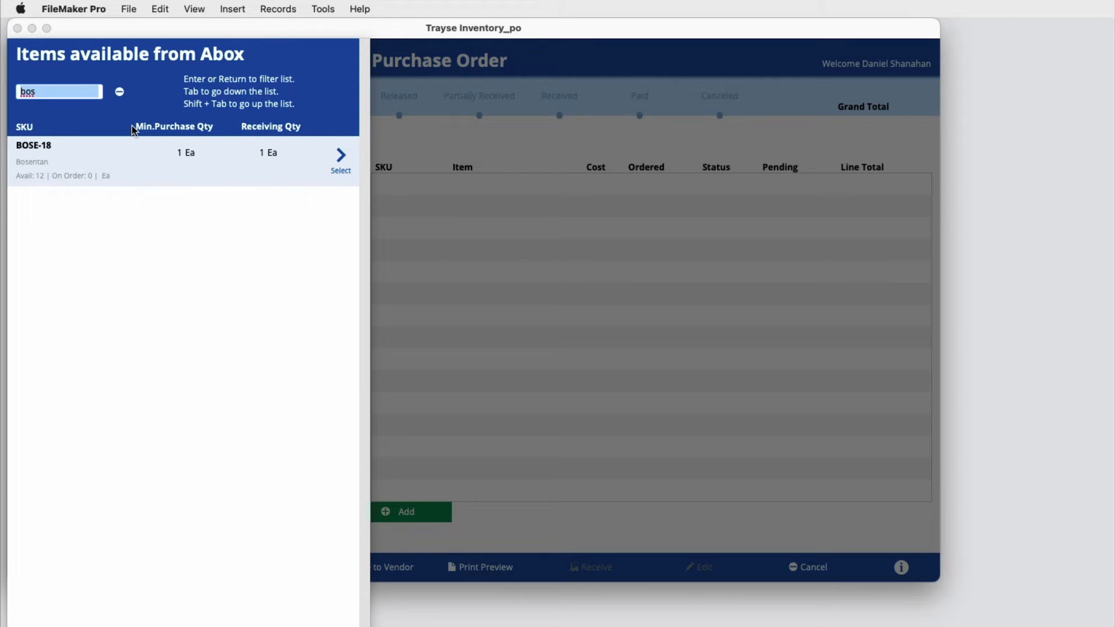
pyautogui.click(120, 94)
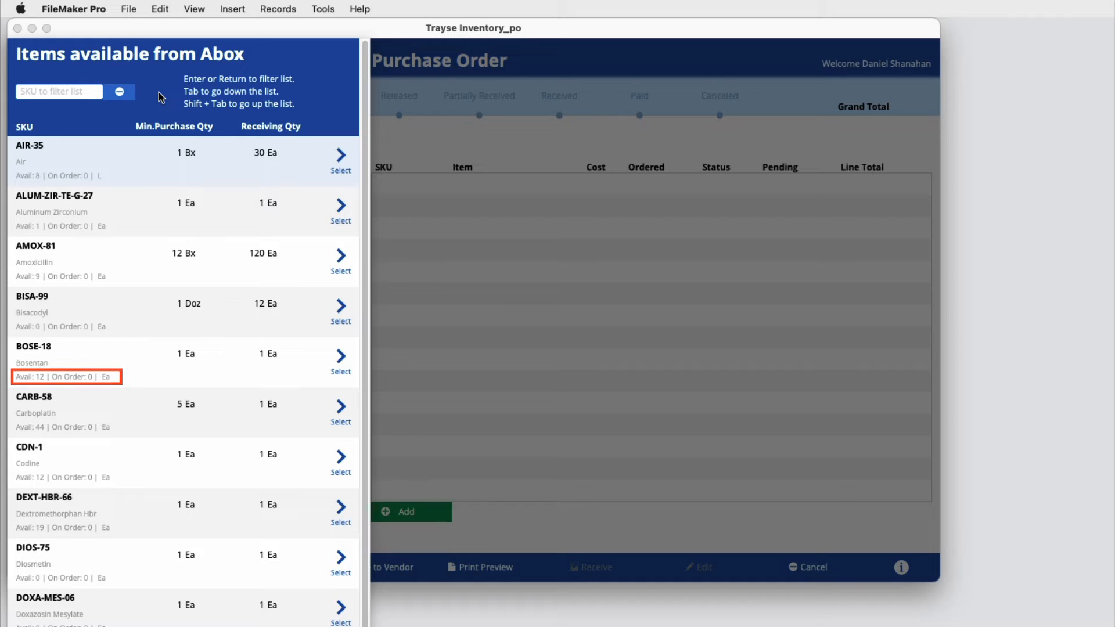
# Step: Add item BOSE-18 to the Abox purchase order with a quantity of 10
pyautogui.click(273, 366)
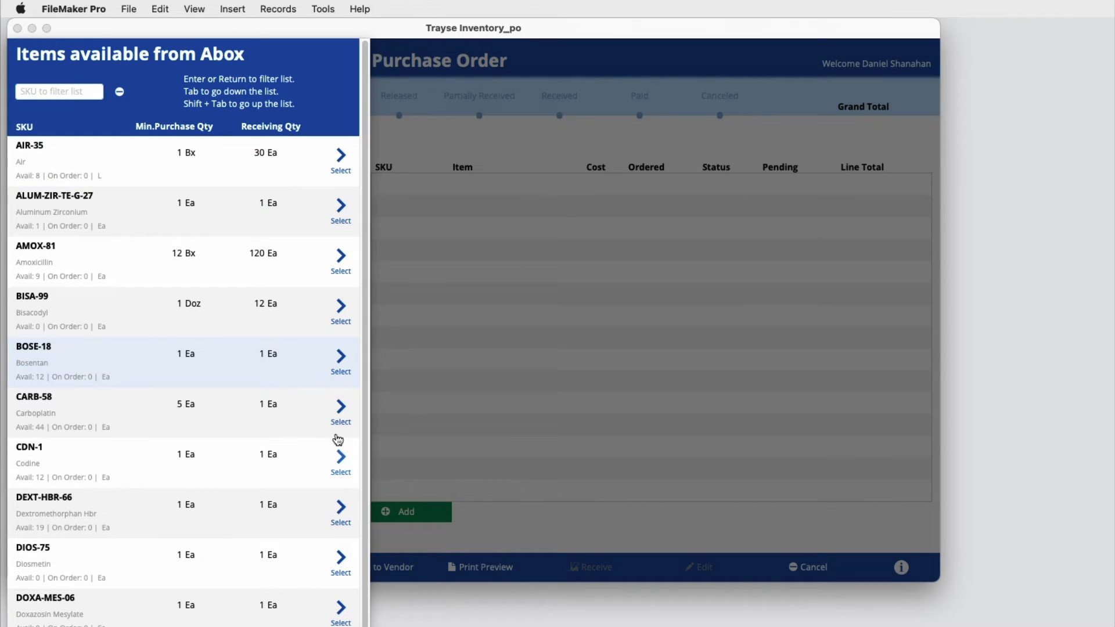
pyautogui.click(338, 357)
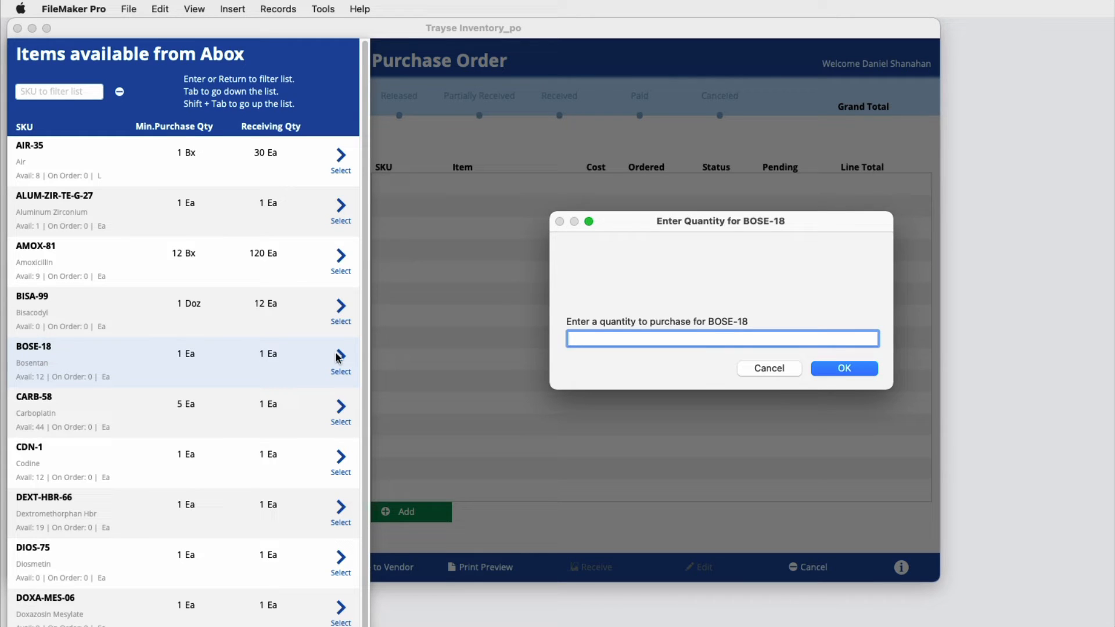
pyautogui.write('10')
pyautogui.click(825, 366)
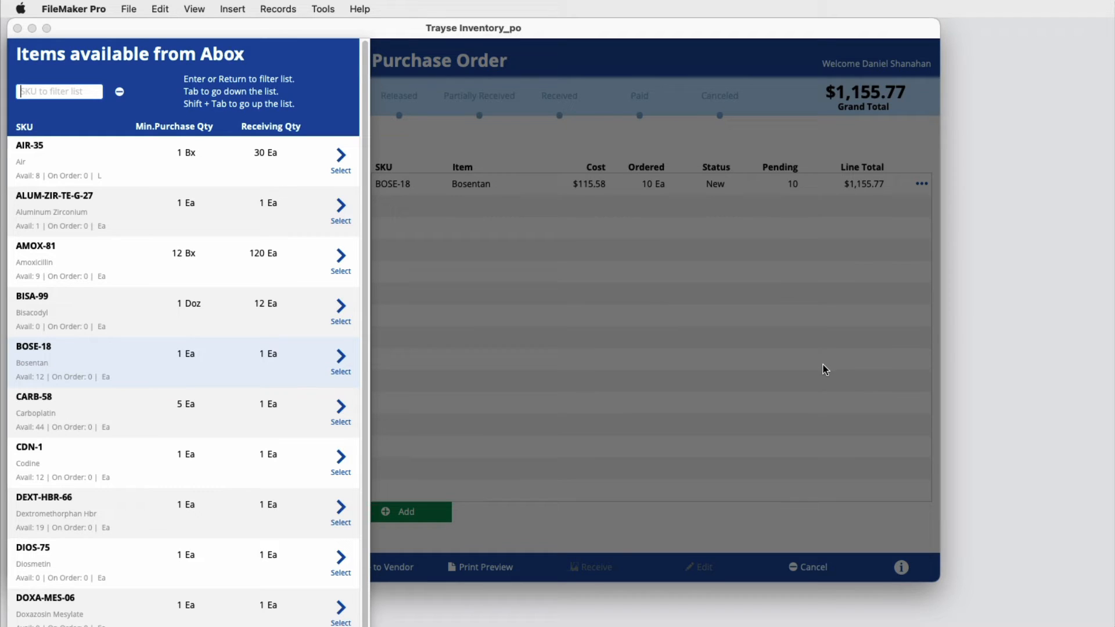
# Step: Add item BISA-99 with a quantity of 40 to the purchase order and close the list of available items
pyautogui.click(341, 308)
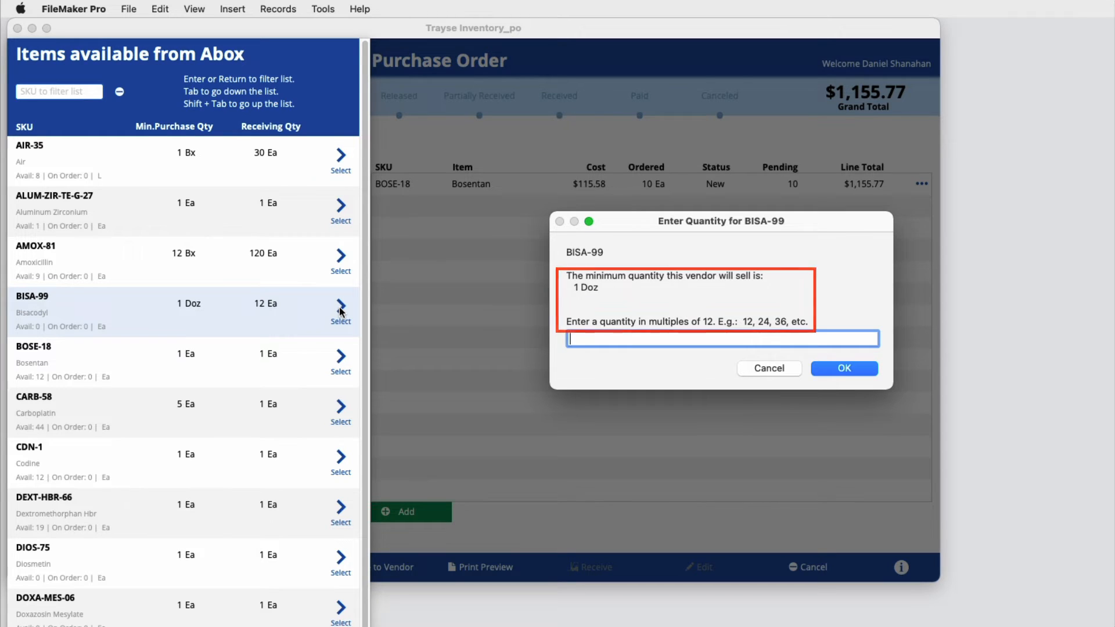
pyautogui.write('40')
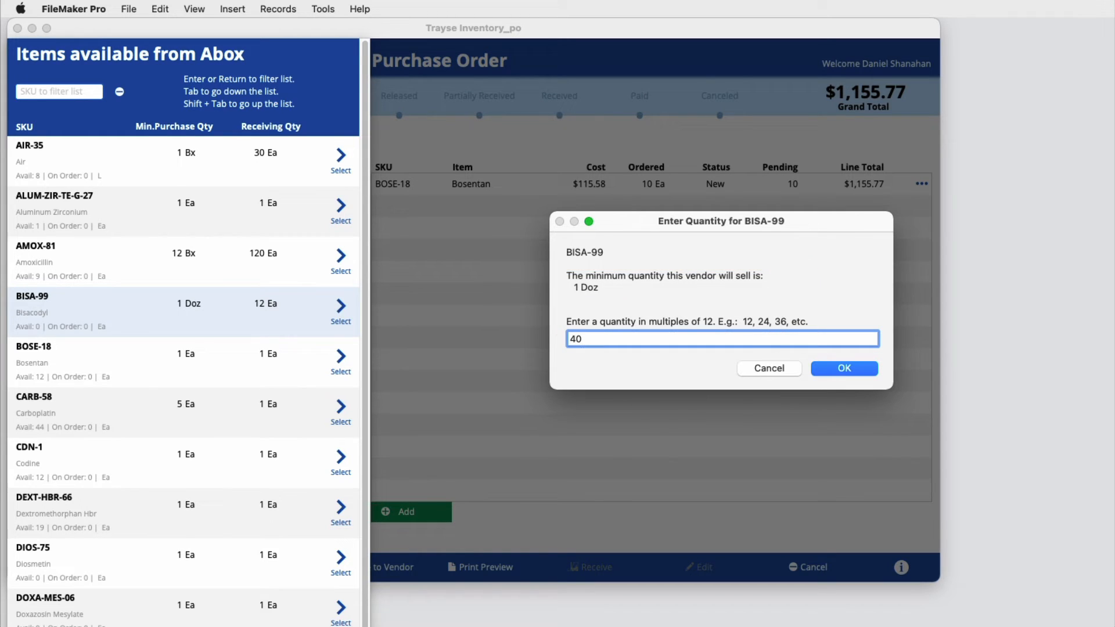
pyautogui.click(824, 366)
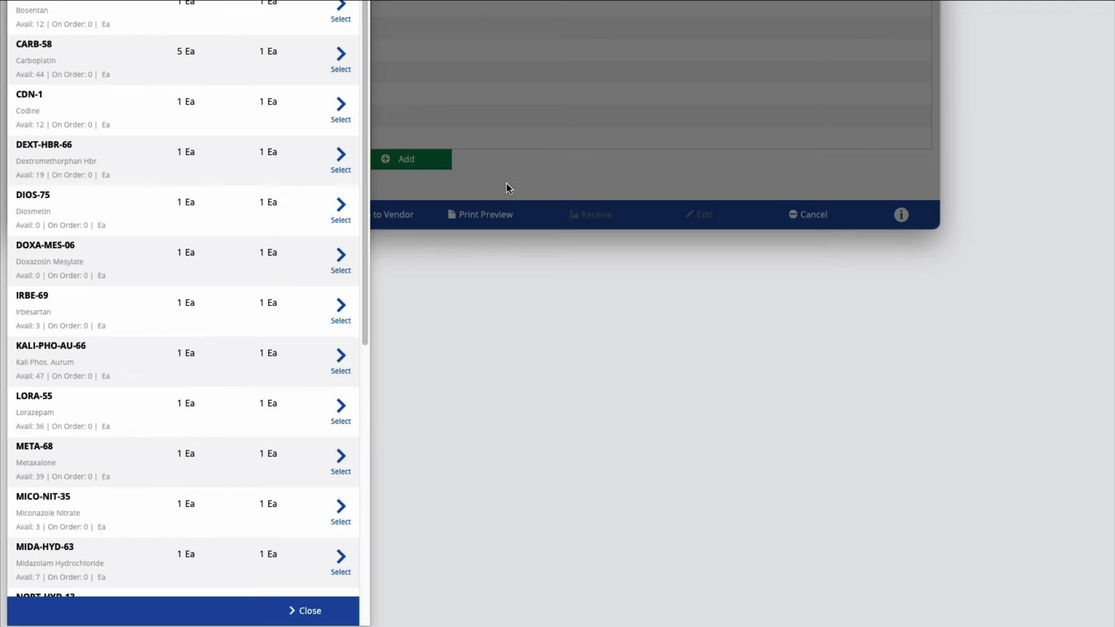
pyautogui.click(302, 611)
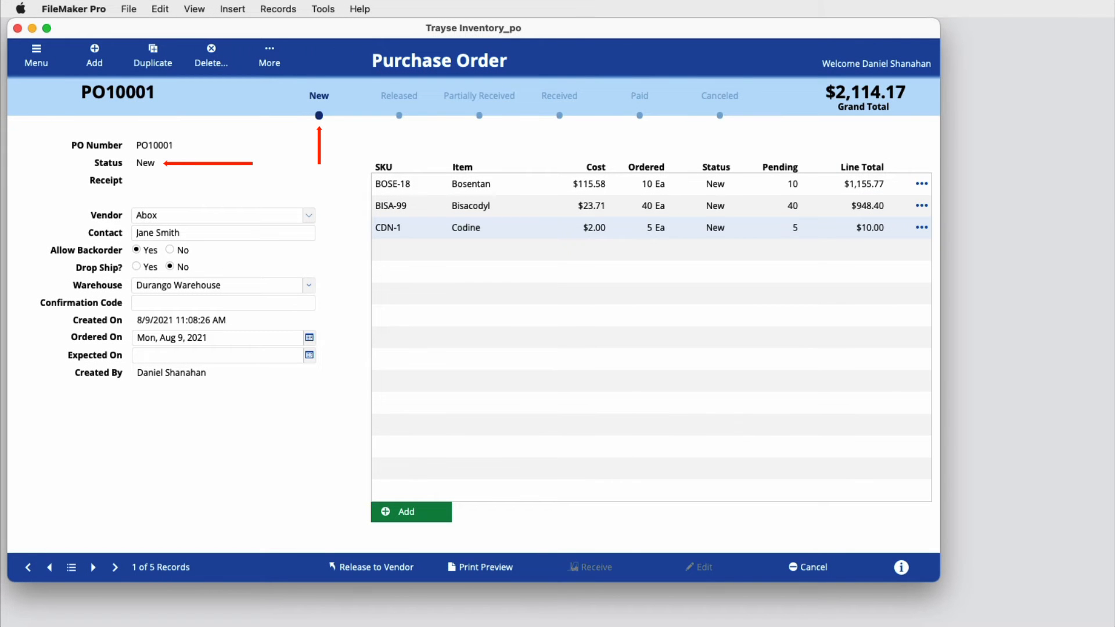
# Step: Edit the BISA-99 line and set its ordered quantity to 36
pyautogui.click(920, 210)
pyautogui.click(881, 207)
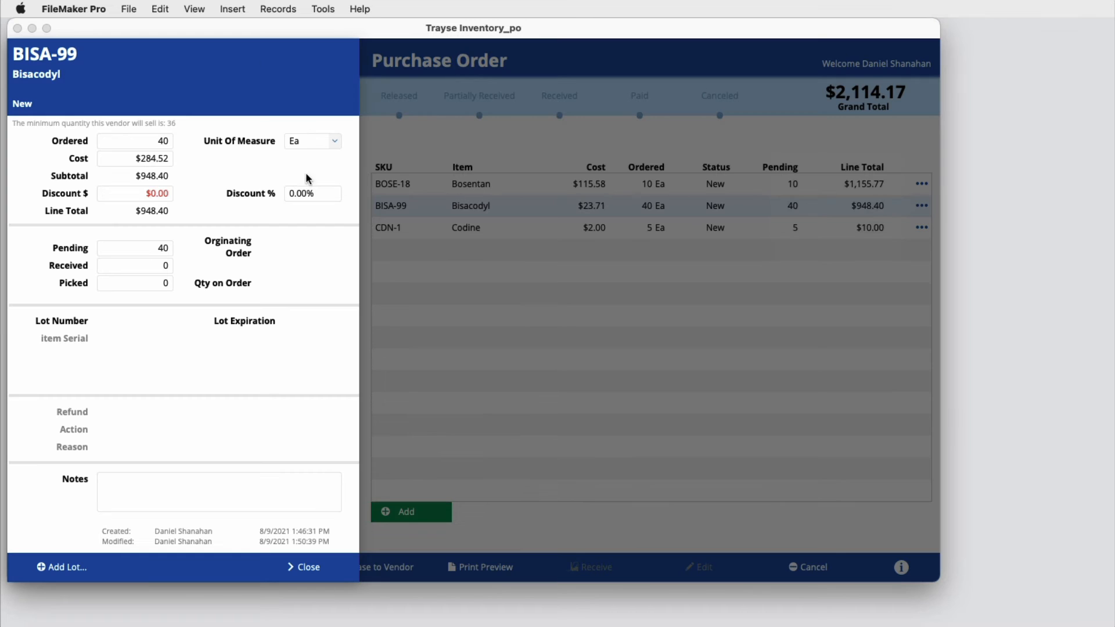
pyautogui.click(160, 144)
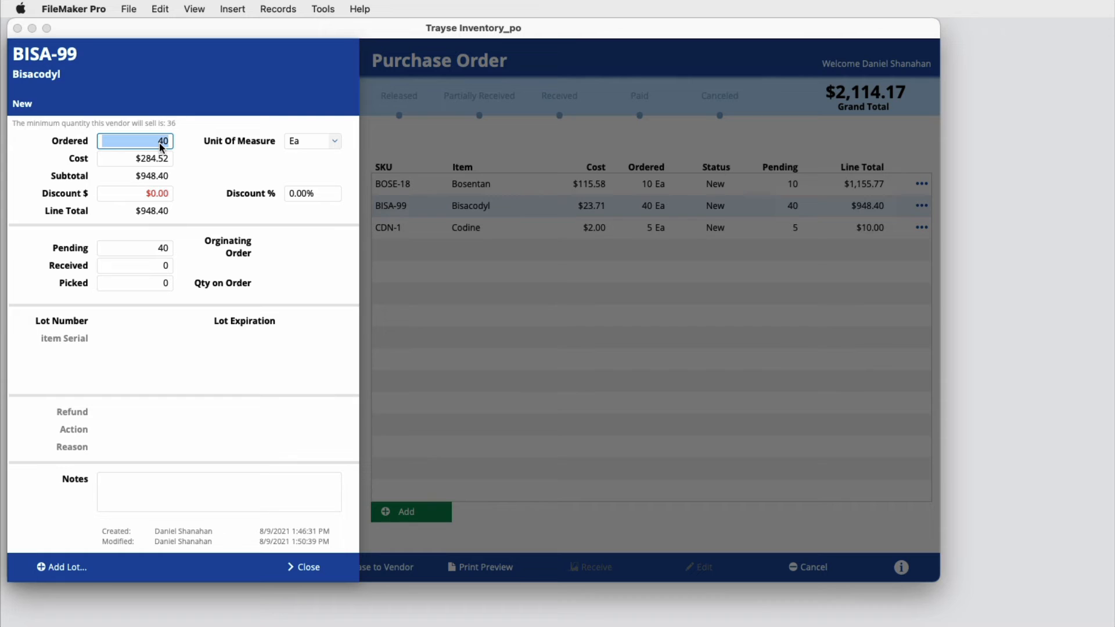
pyautogui.write('36')
pyautogui.click(306, 560)
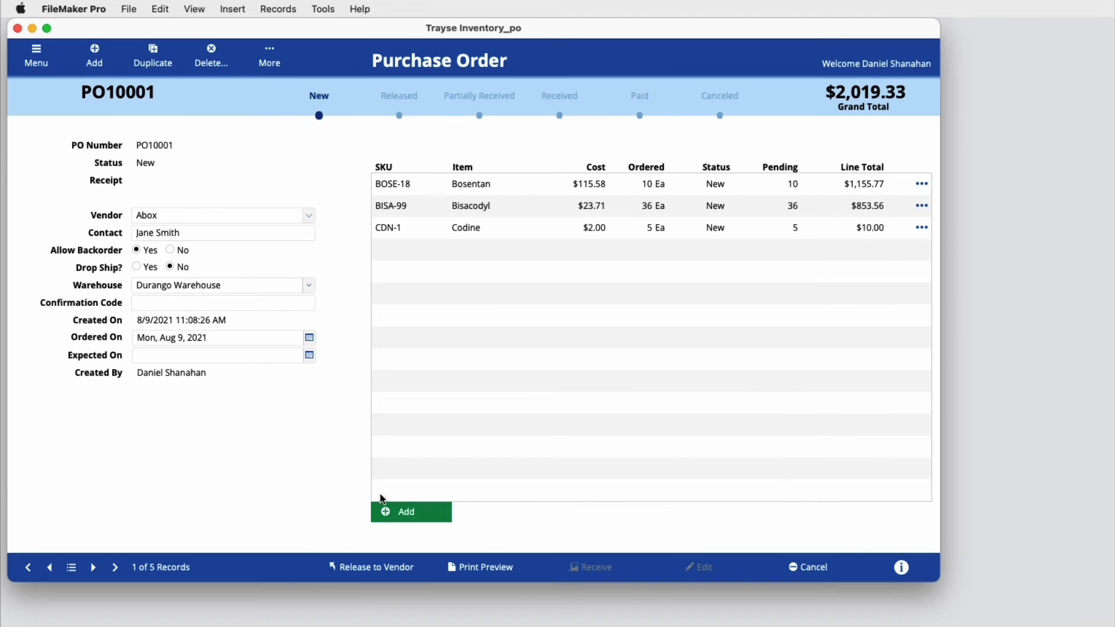
# Step: Delete the CDN-1 Codine line from the purchase order
pyautogui.click(922, 228)
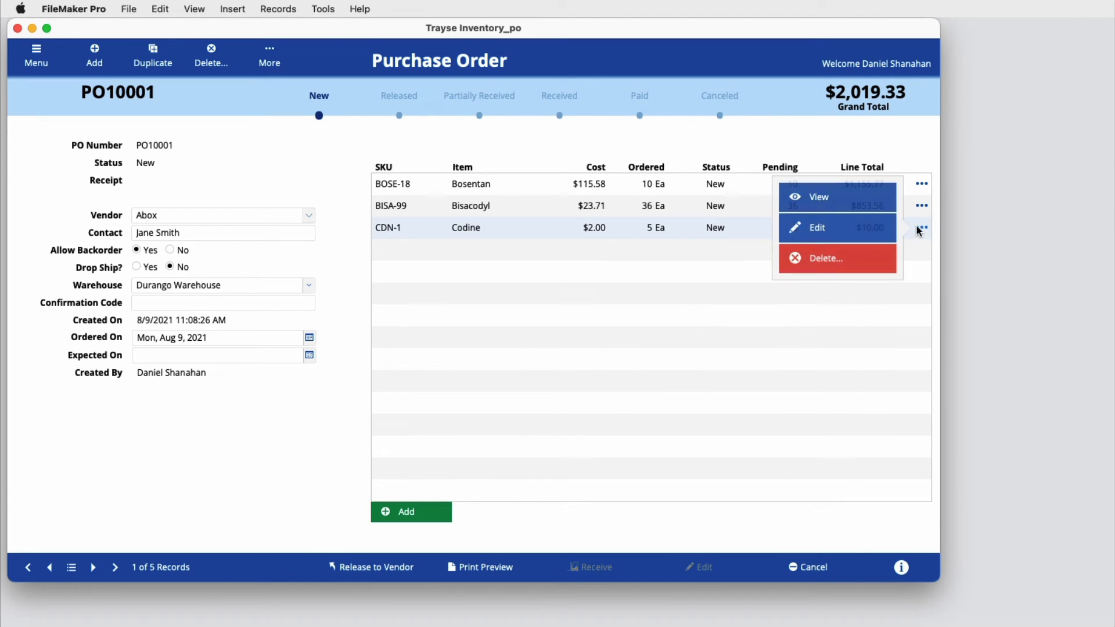
pyautogui.click(869, 253)
pyautogui.click(899, 359)
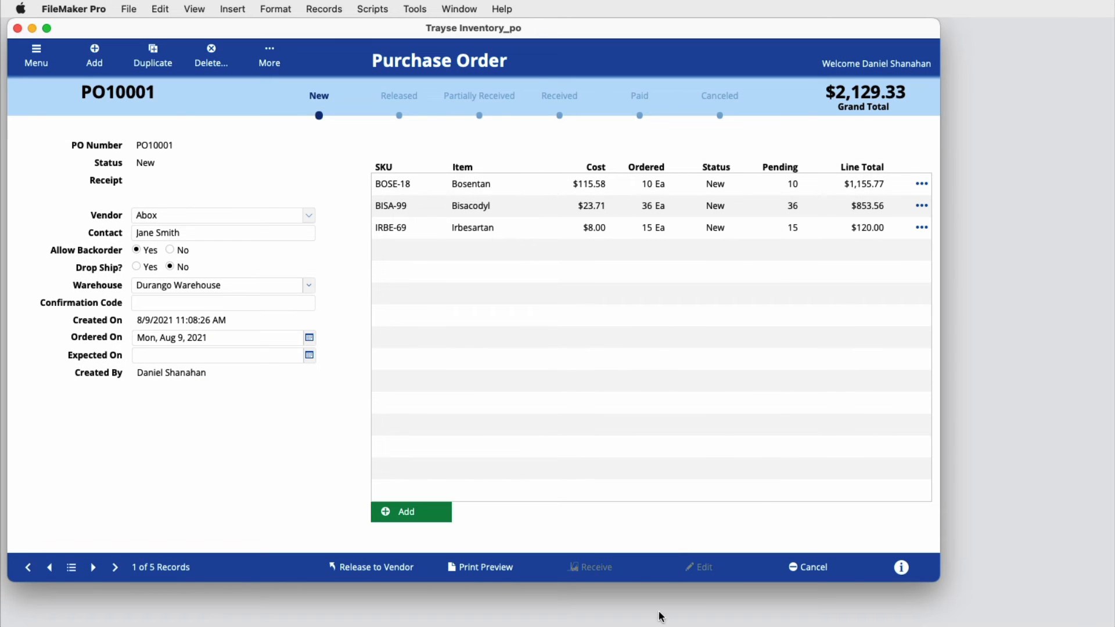
# Step: Release the Abox purchase order to the vendor and close the resulting print preview
pyautogui.click(408, 561)
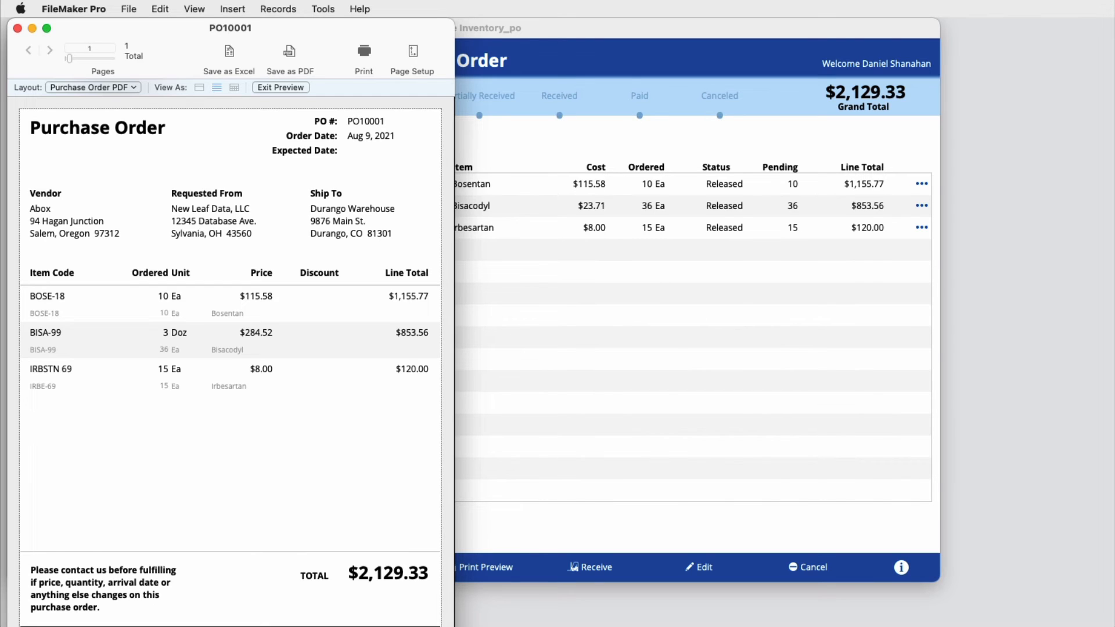
pyautogui.press('super+w')
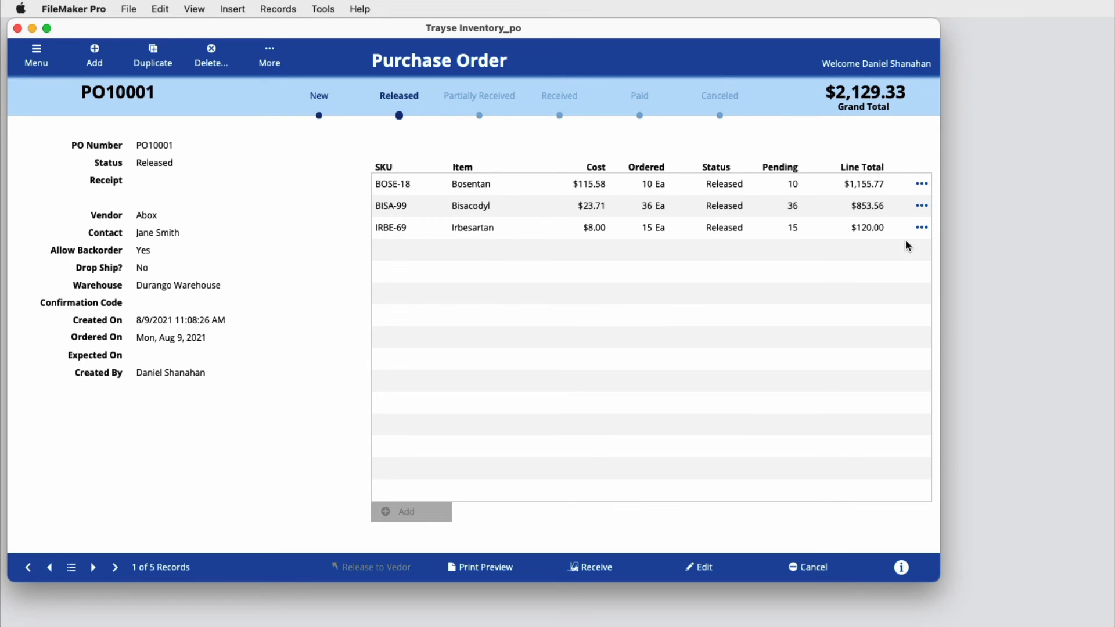
# Step: Bring up the available actions for the released IRBE-69 line and view that line item
pyautogui.click(922, 227)
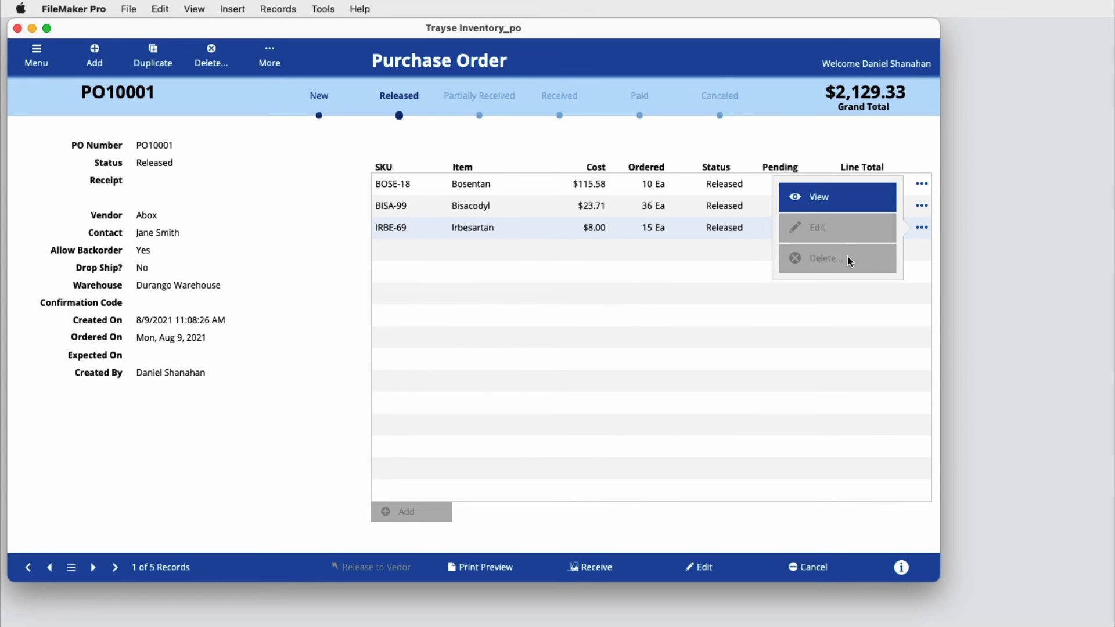
pyautogui.click(826, 208)
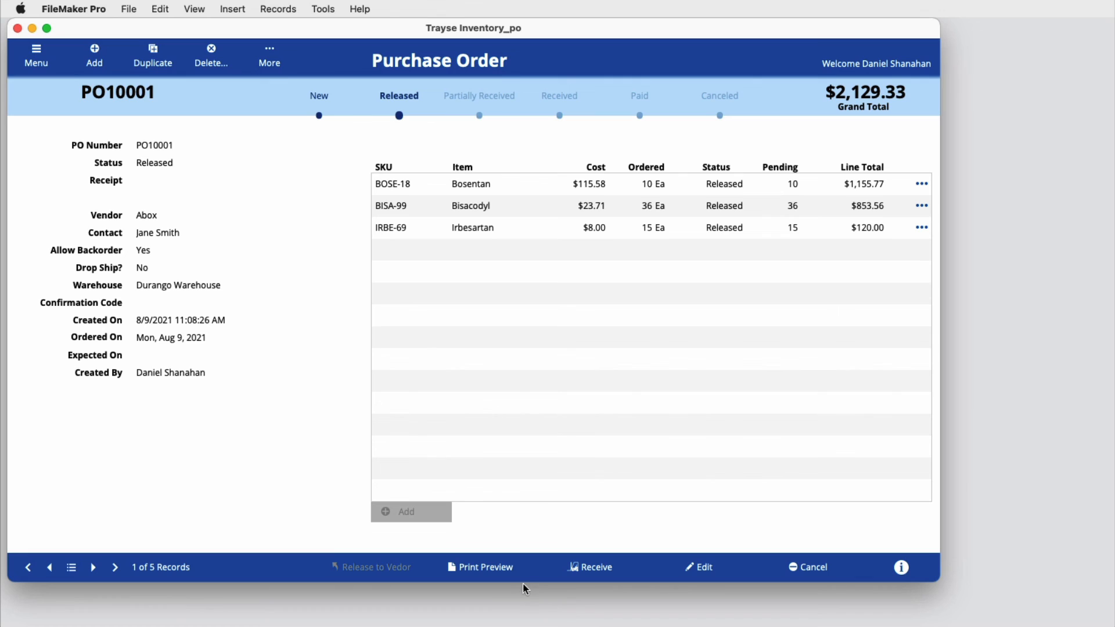
# Step: Print-preview the released purchase order and bring up its additional options for receipt history and documents
pyautogui.click(500, 570)
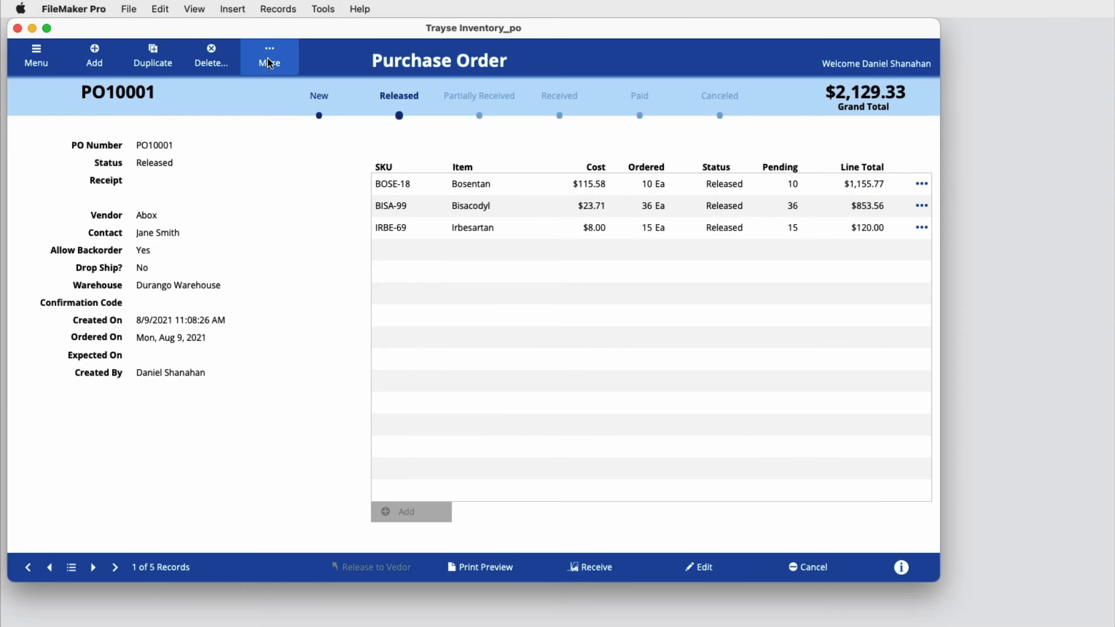
pyautogui.click(266, 57)
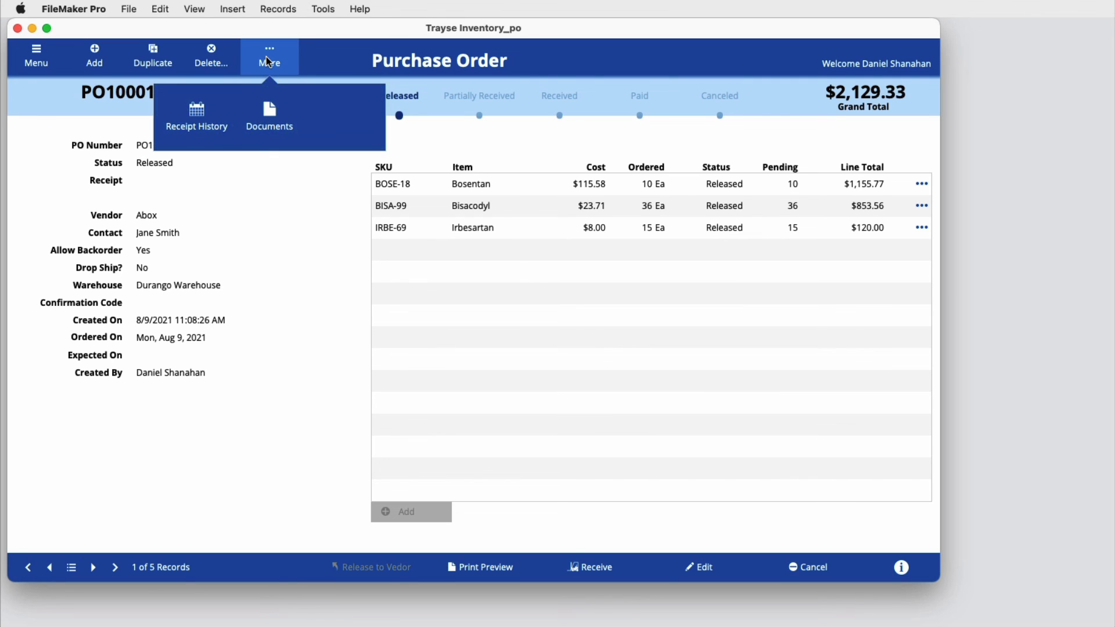